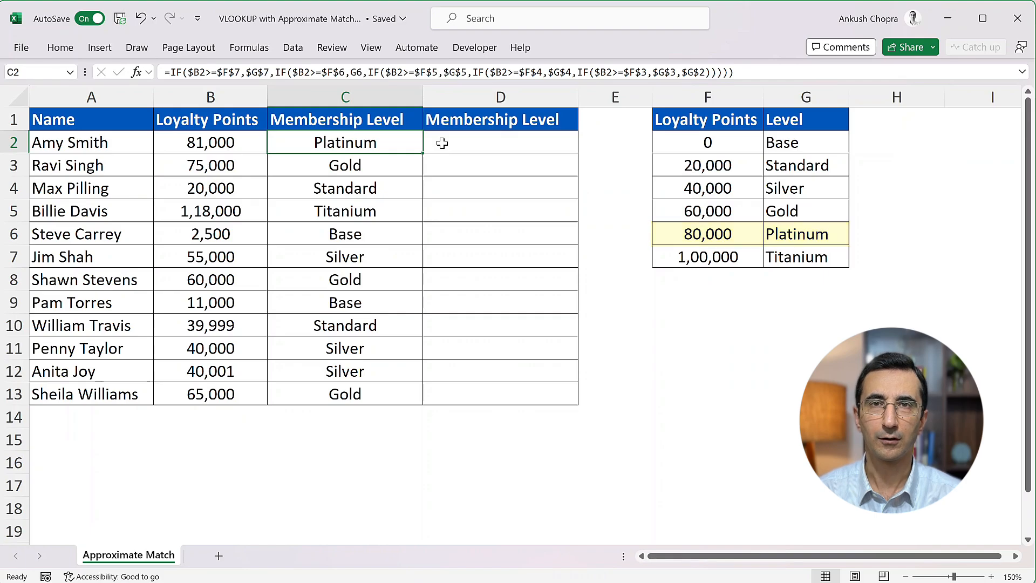
Examine the nested IF formula in cell C2 of the first Membership Level column, leaving it unedited
double_click(399, 142)
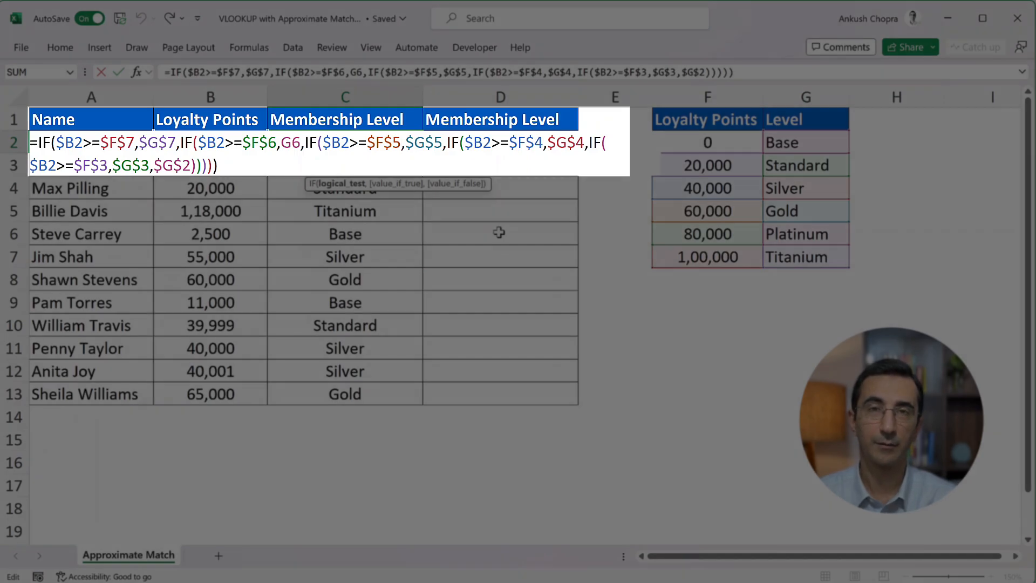
key("Escape")
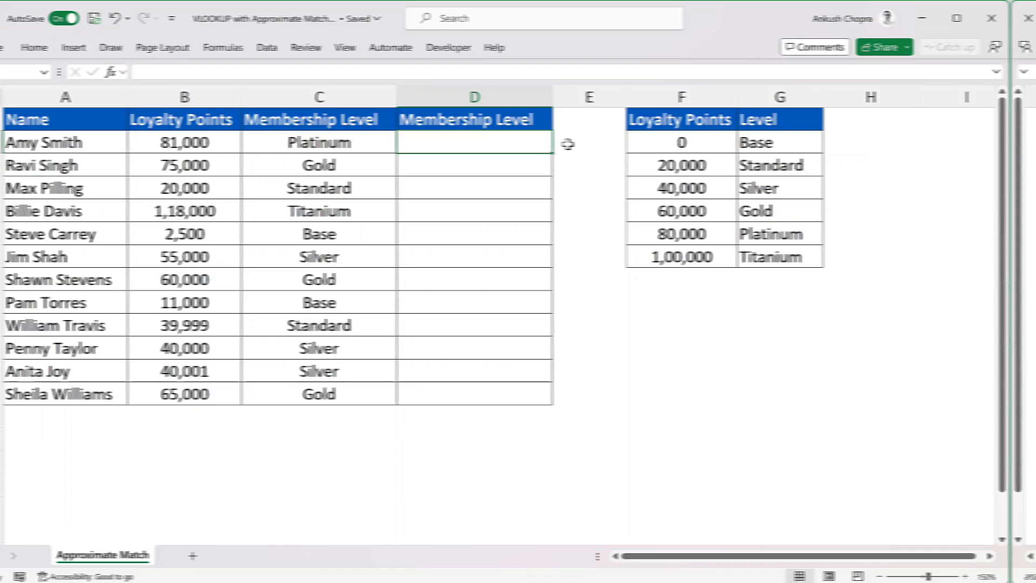
Enter the approximate-match formula =VLOOKUP(B2,$F$2:$G$7,2,TRUE) in cell D2
type("=vloo")
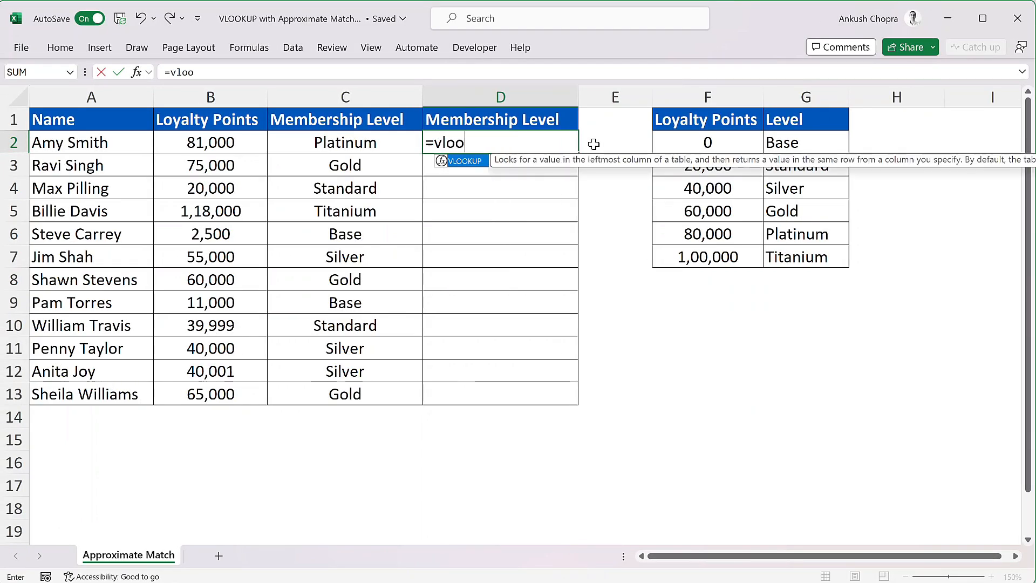
key("Tab")
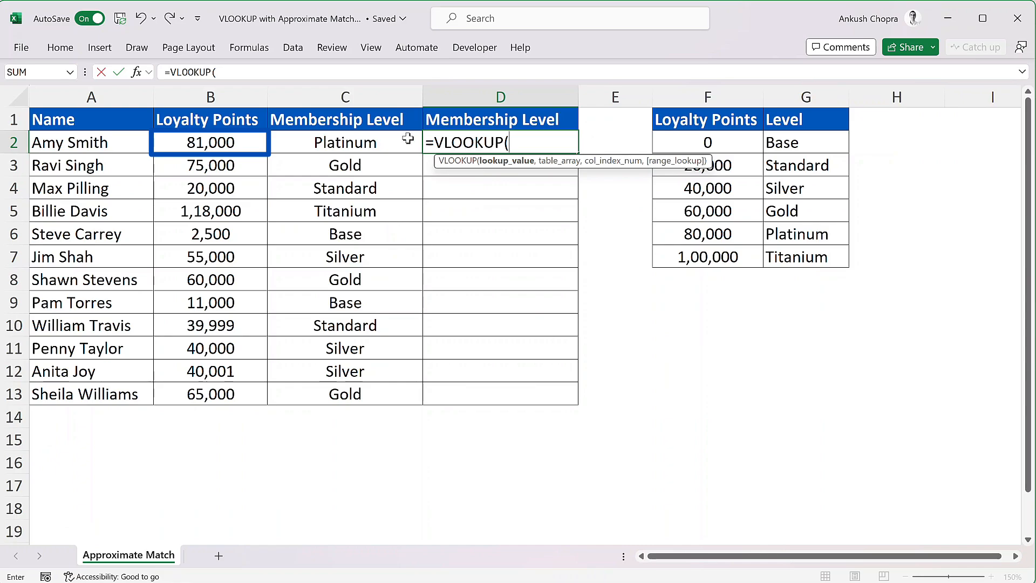
left_click(250, 142)
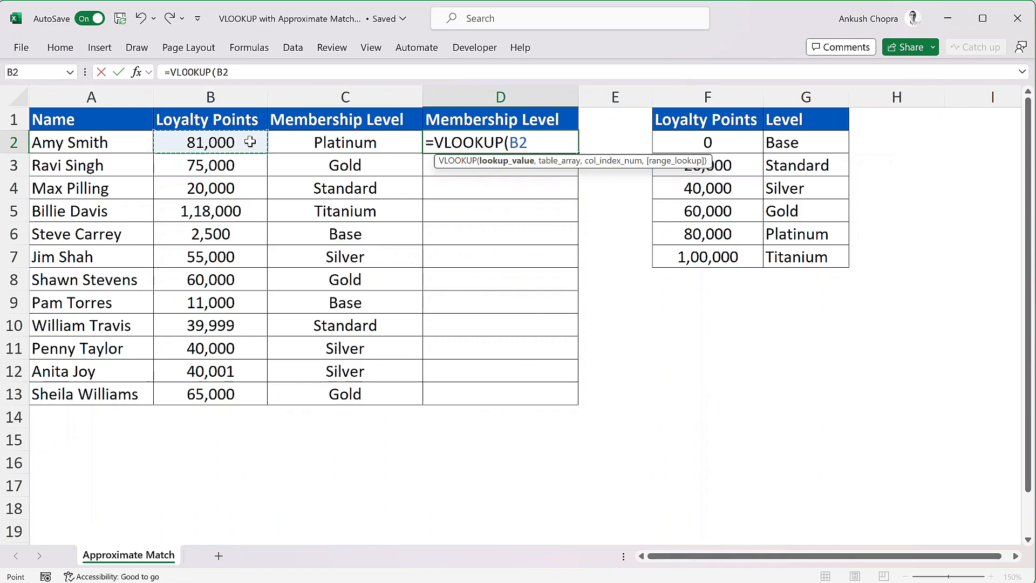
type(",")
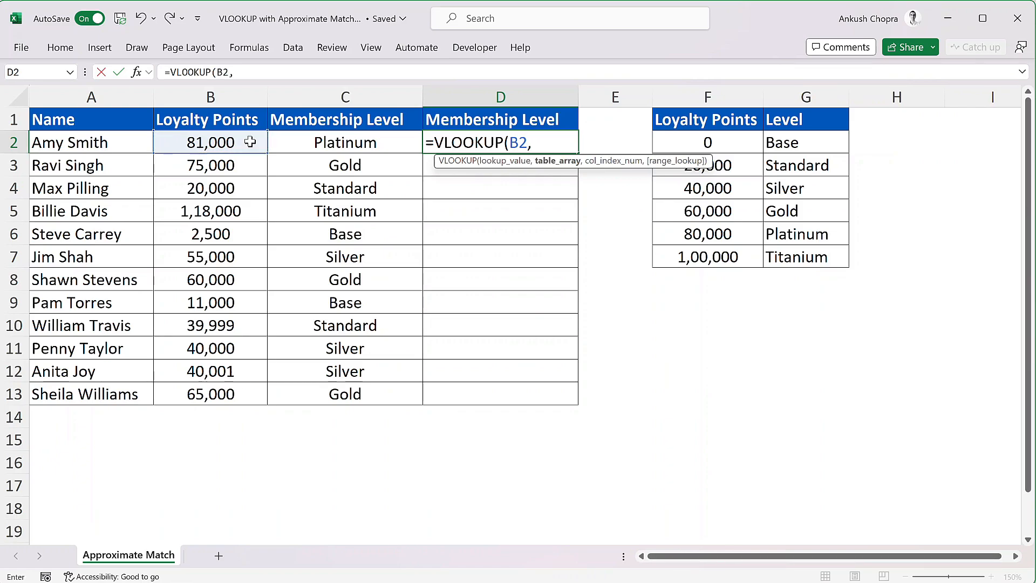
left_click_drag(682, 136, 783, 252)
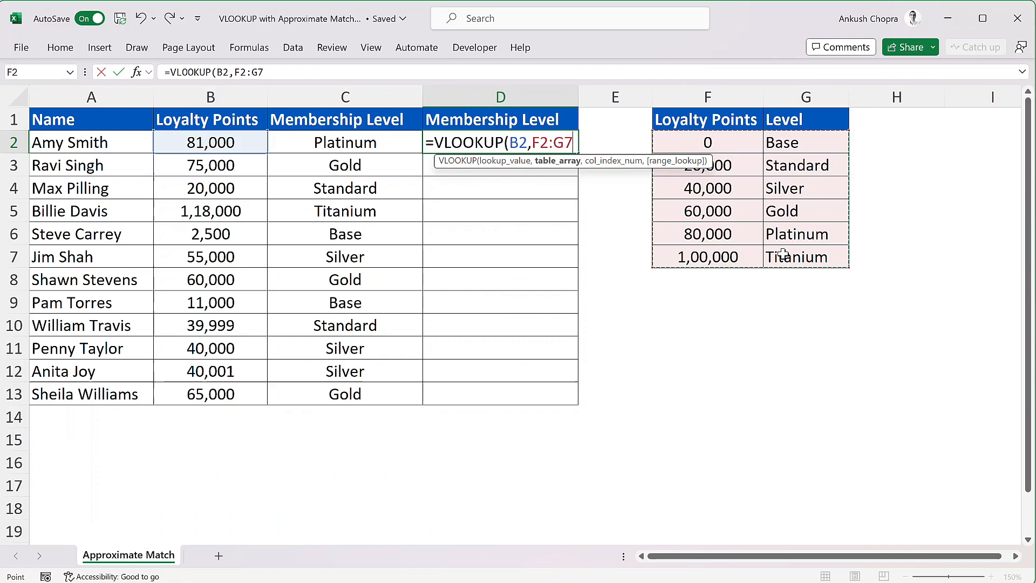
key("F4")
type(",")
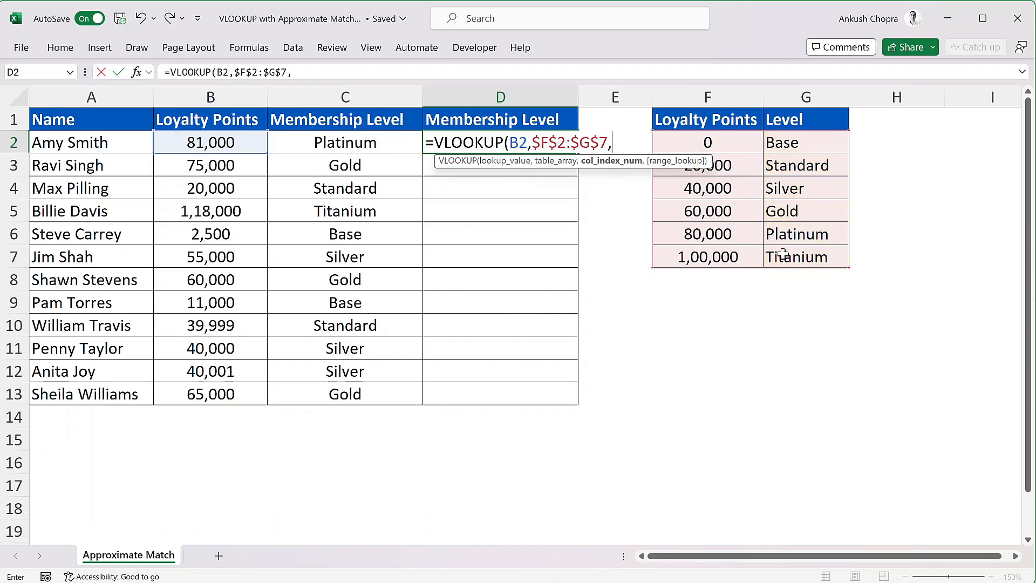
type("2,")
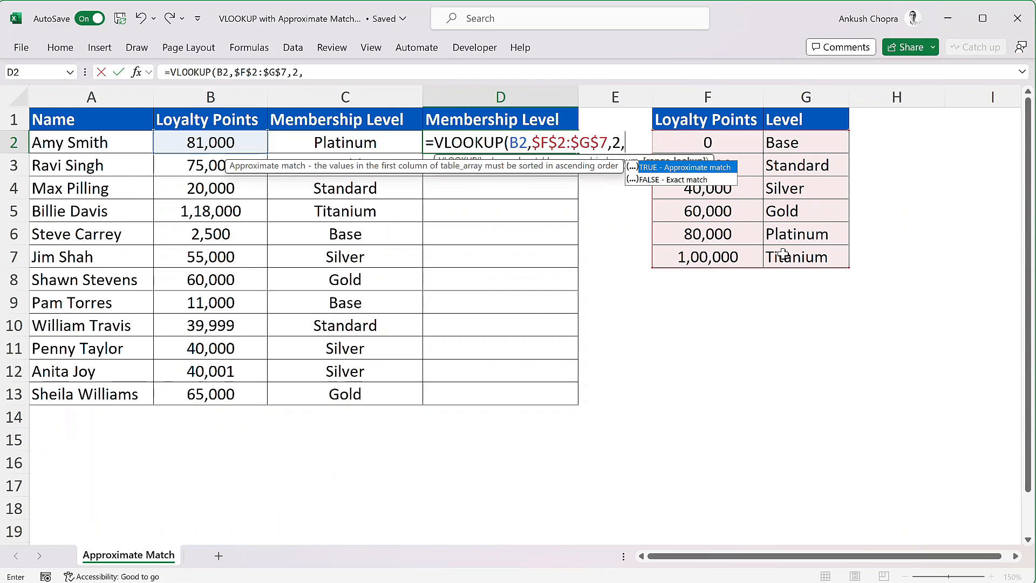
type("TRUE")
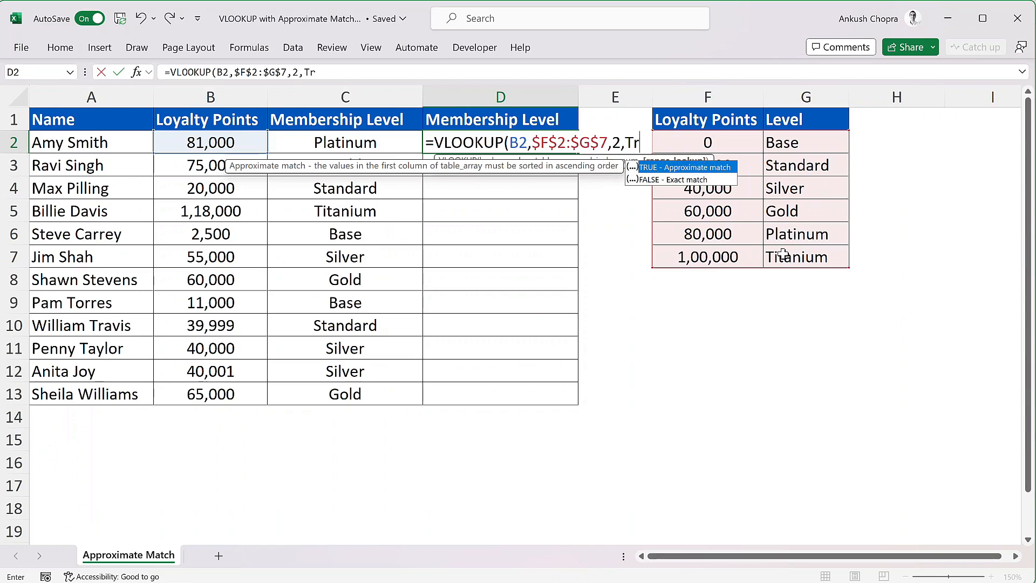
type(")")
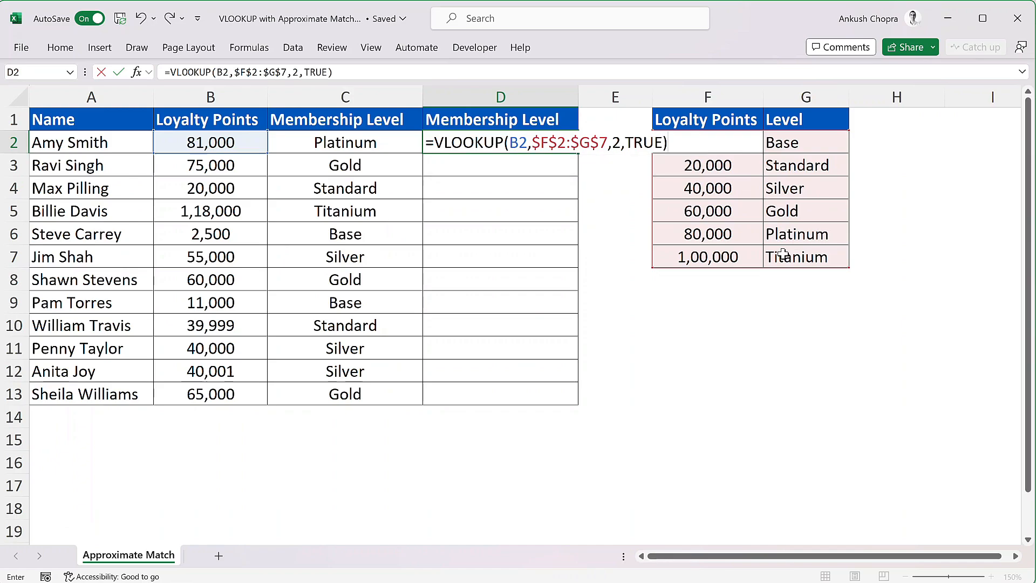
key("Return")
Fill the VLOOKUP formula from D2 down through D13
left_click(565, 141)
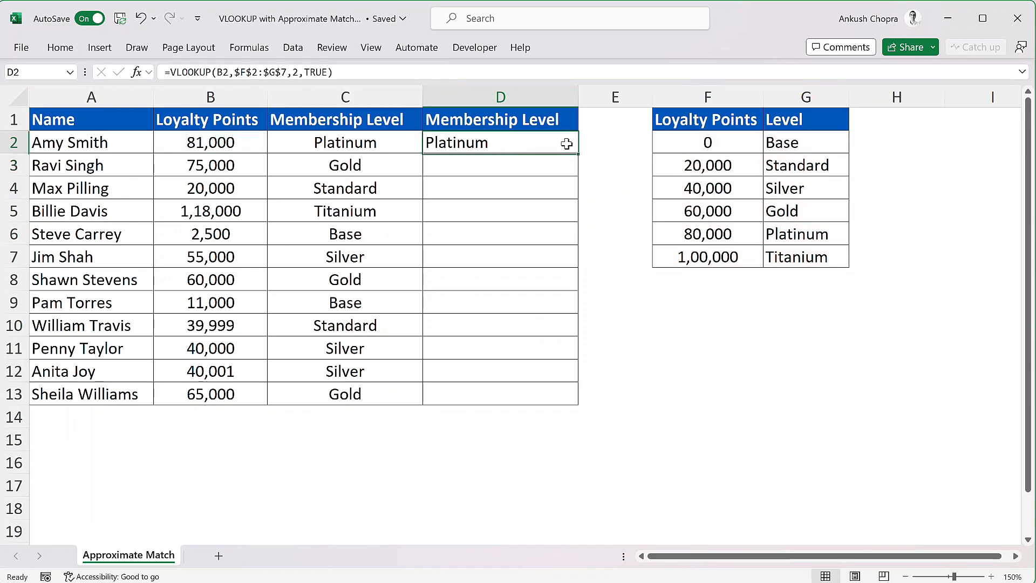
double_click(578, 154)
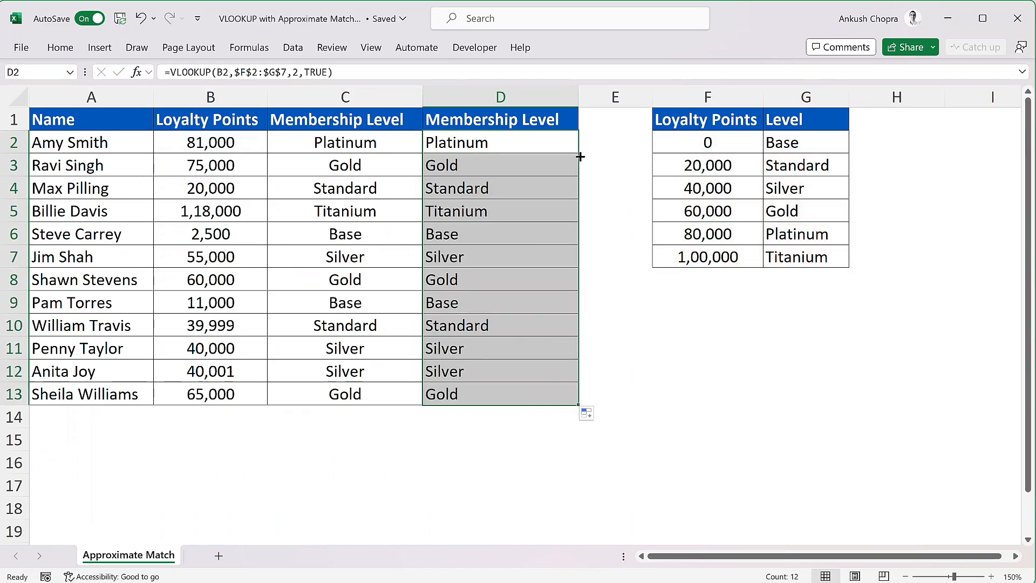
left_click(626, 124)
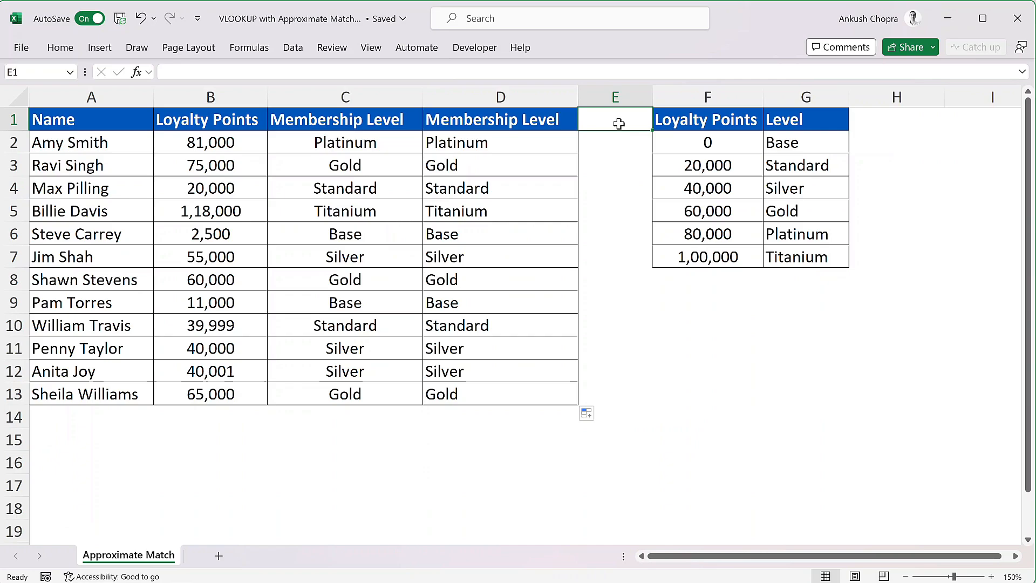
Clear the VLOOKUP formulas from D2:D13 in the second Membership Level column
left_click_drag(541, 139, 543, 390)
key("Delete")
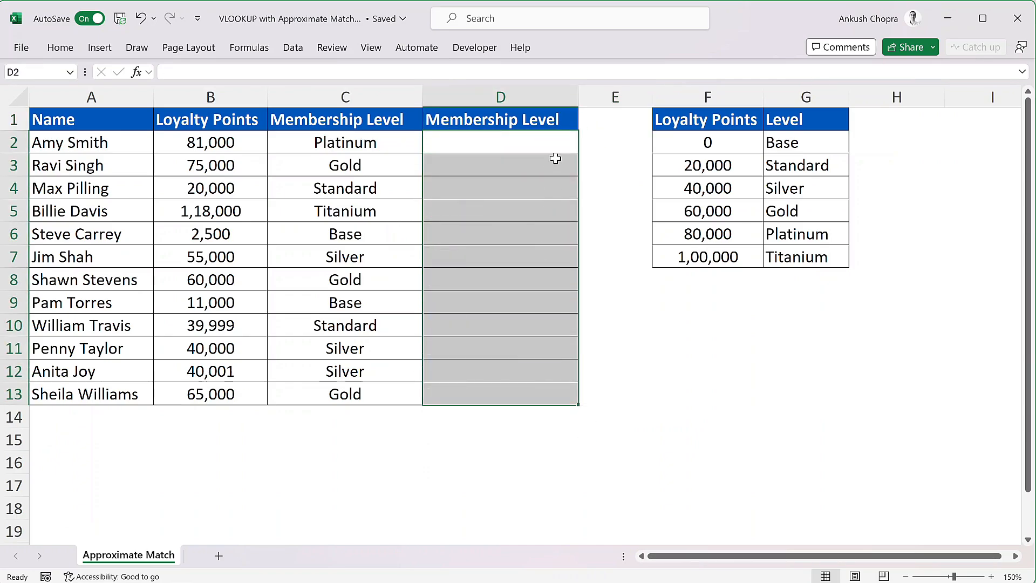
Start an XLOOKUP formula in D2 with B2 as the lookup value and the absolute range $F$2:$F$7 as the lookup array
left_click(525, 144)
type("=")
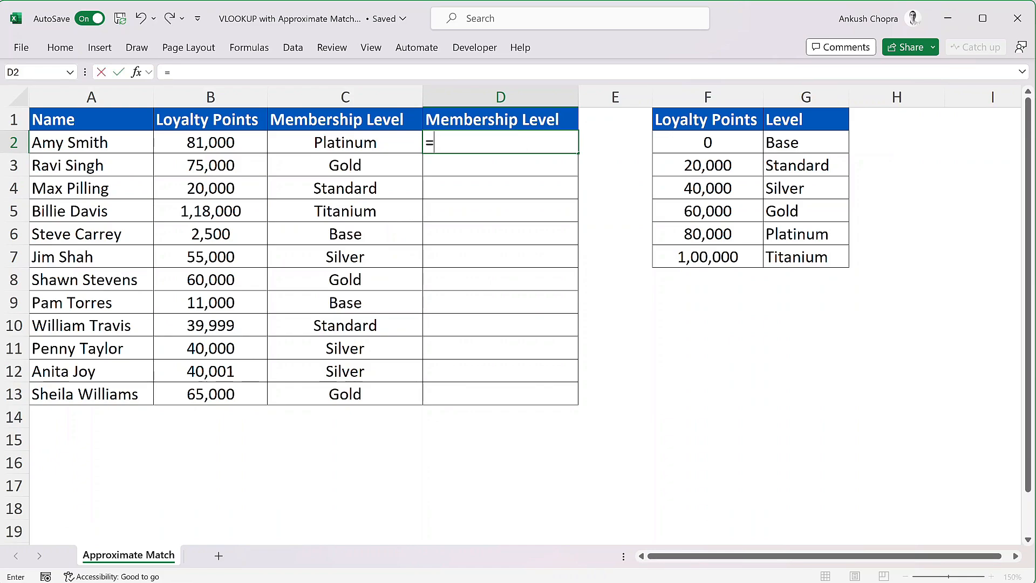
type("xloo")
key("Tab")
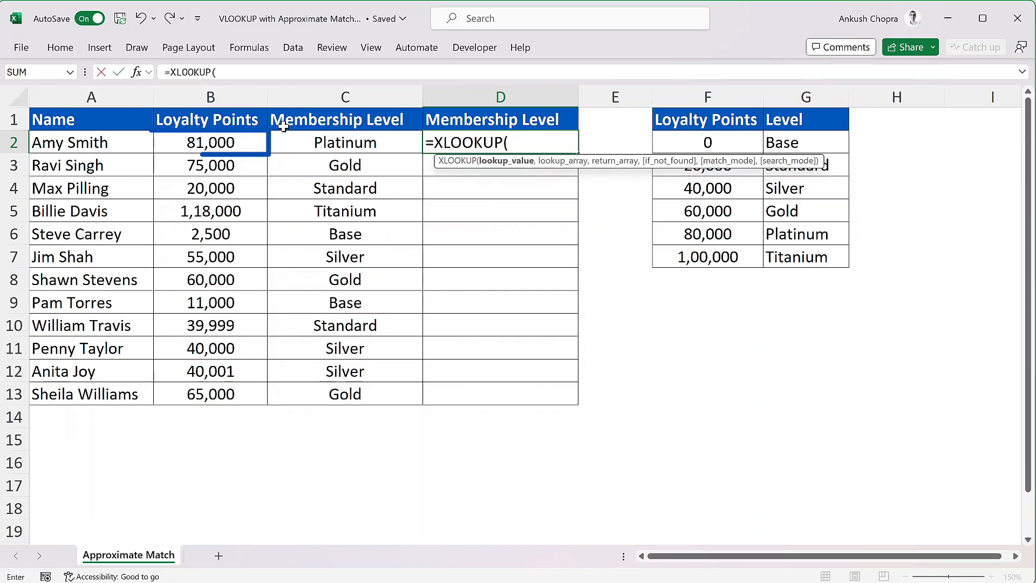
left_click(178, 146)
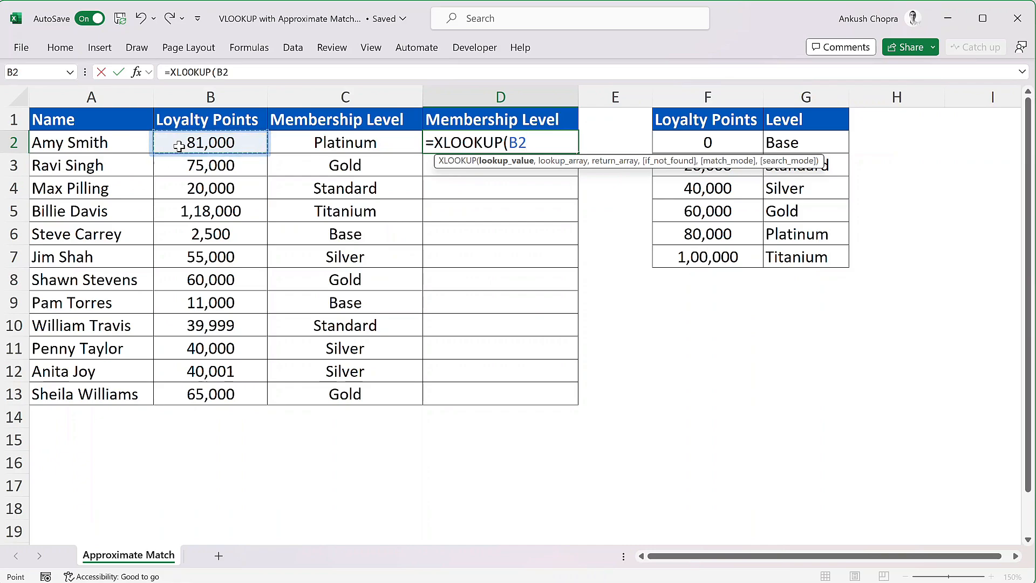
type(",")
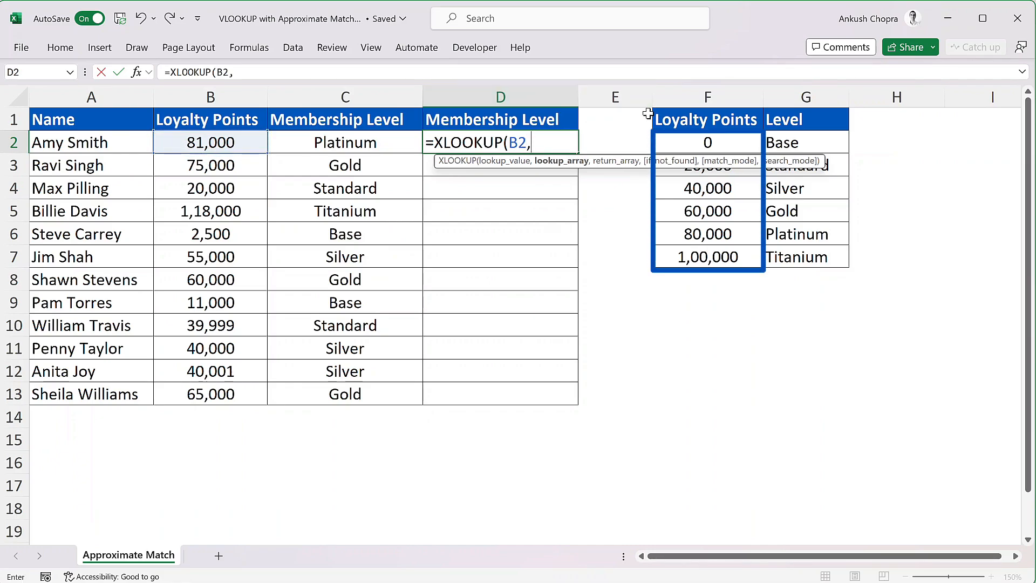
left_click(711, 146)
left_click_drag(711, 148, 717, 252)
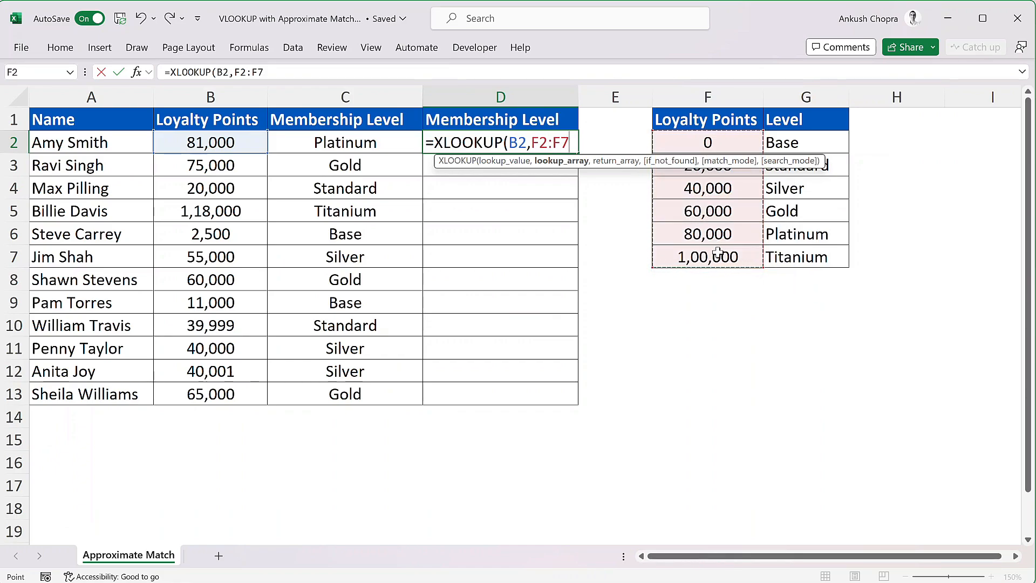
key("F4")
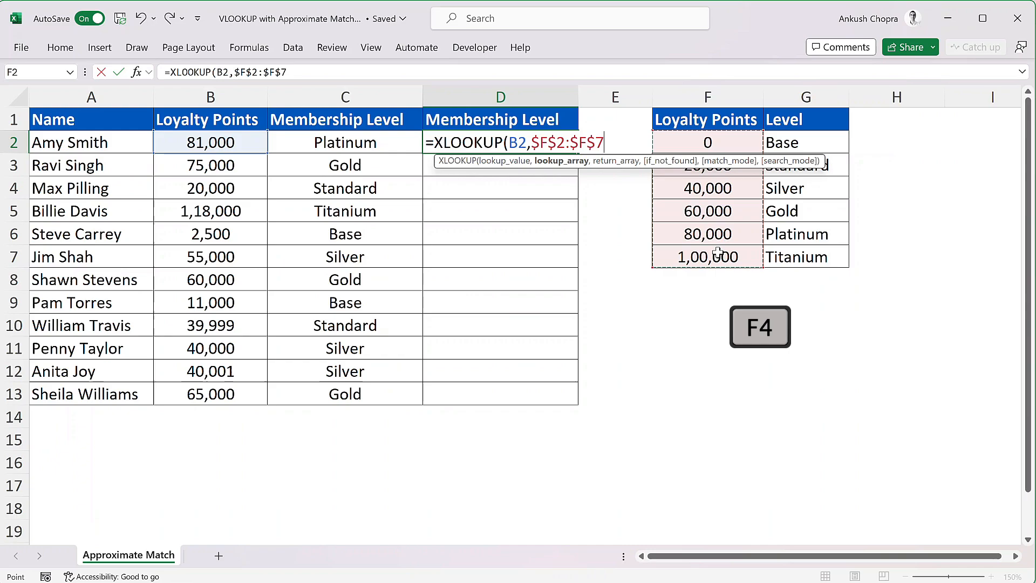
type(",")
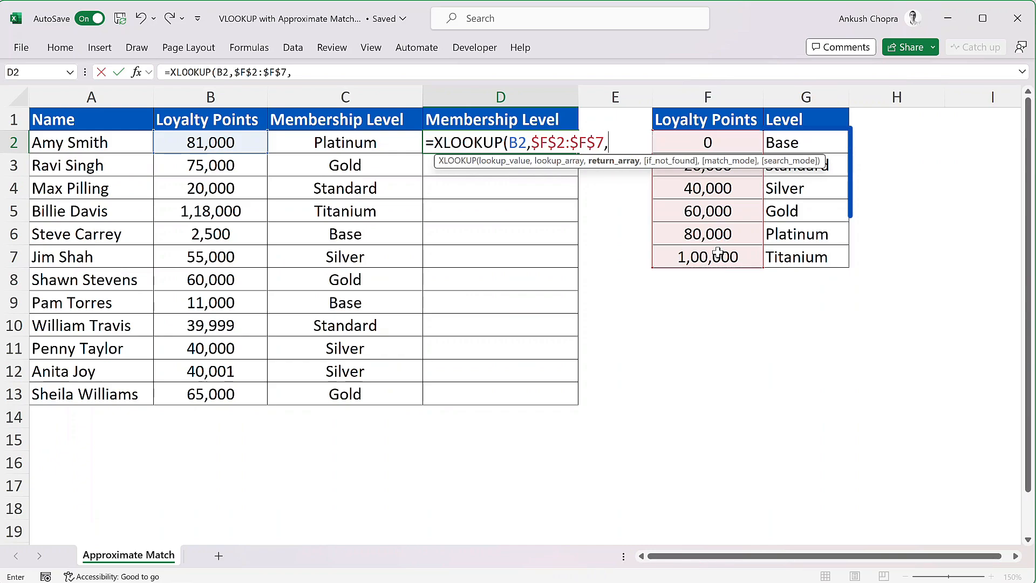
Complete the D2 XLOOKUP with return array $G$2:$G$7, an empty if_not_found argument and match mode -1
left_click_drag(836, 143, 841, 253)
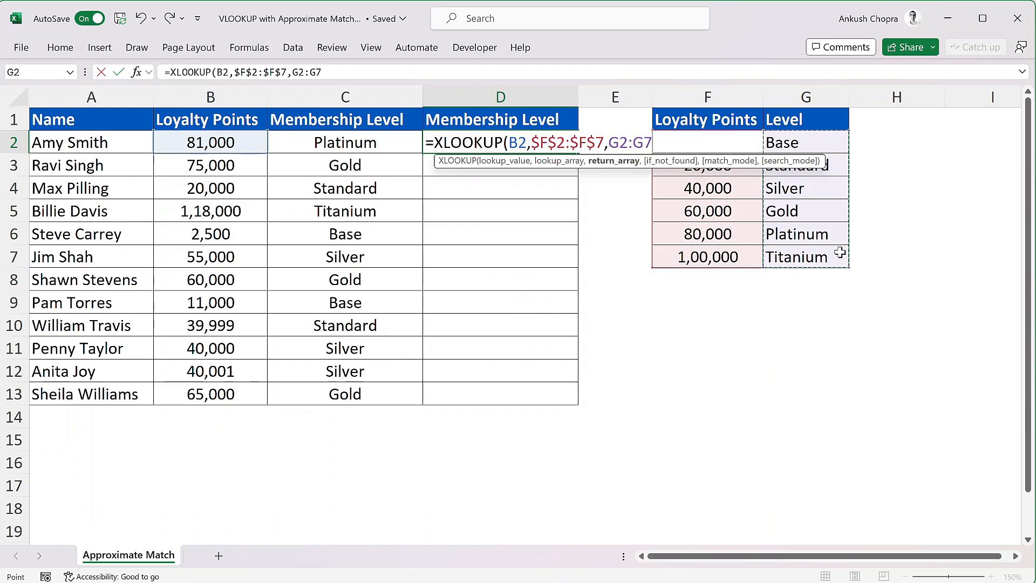
key("F4")
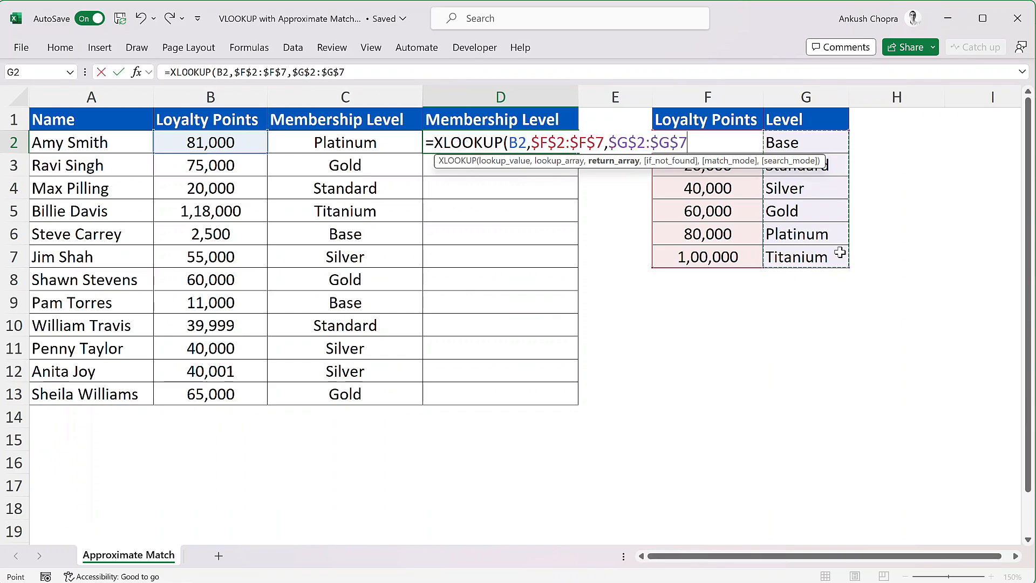
type(",")
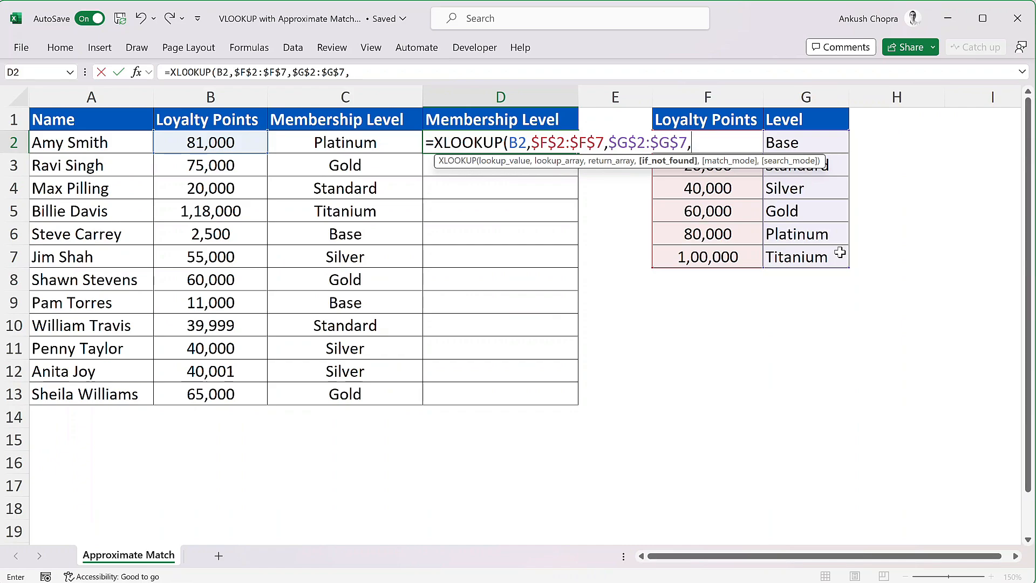
type(",")
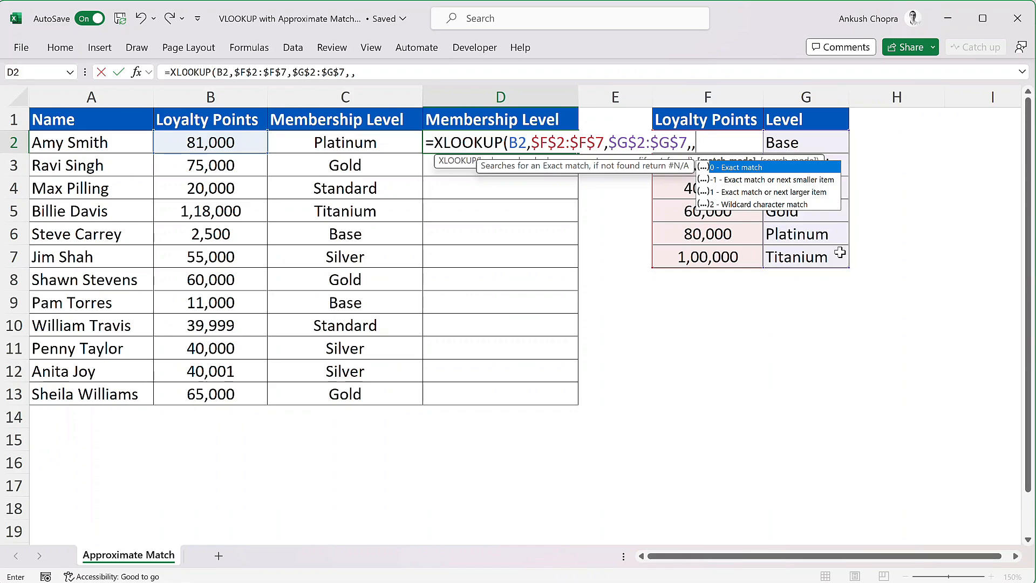
type("-1)")
key("Return")
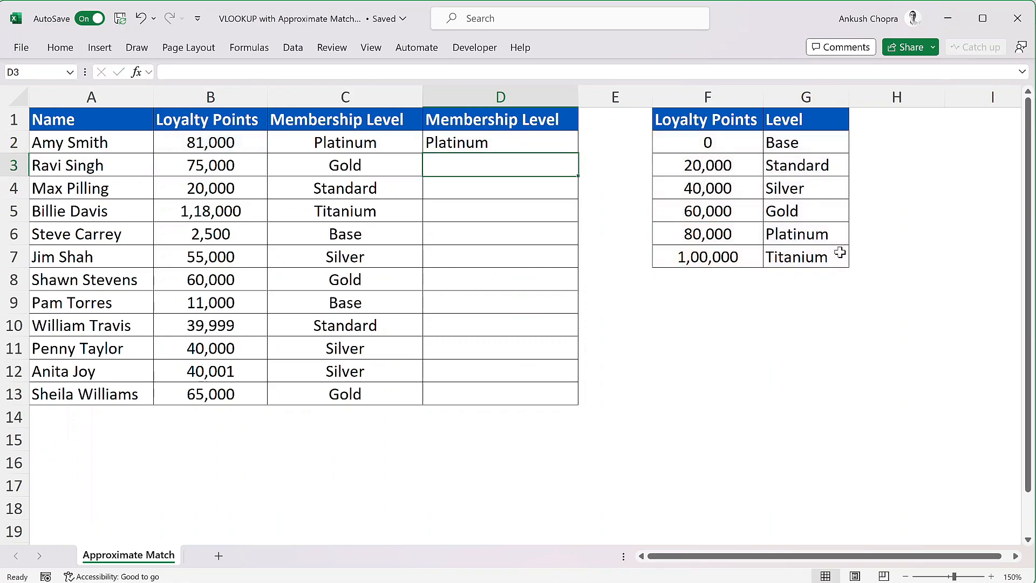
Fill the XLOOKUP formula from D2 down through D13
left_click(567, 147)
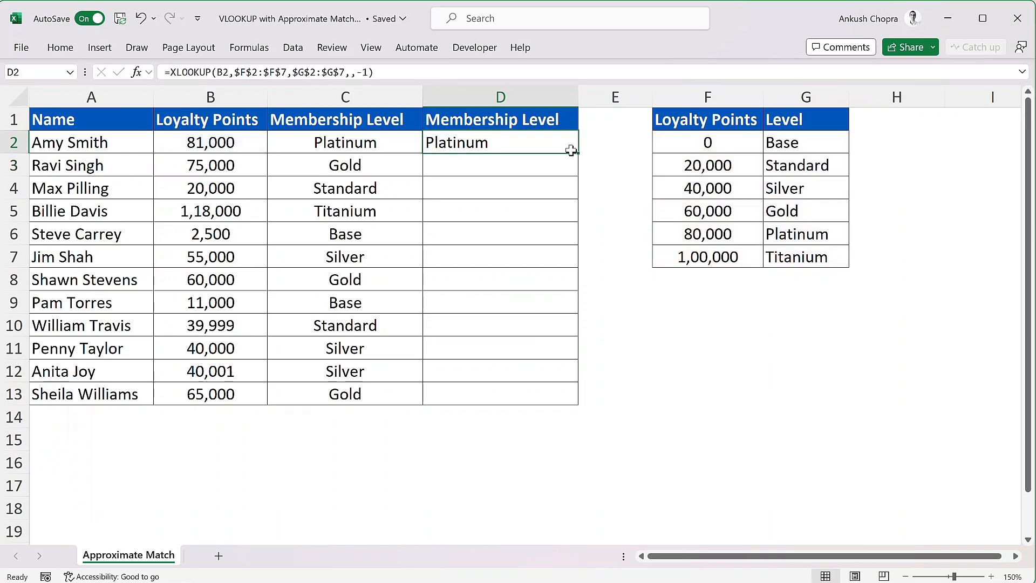
double_click(578, 153)
left_click(598, 147)
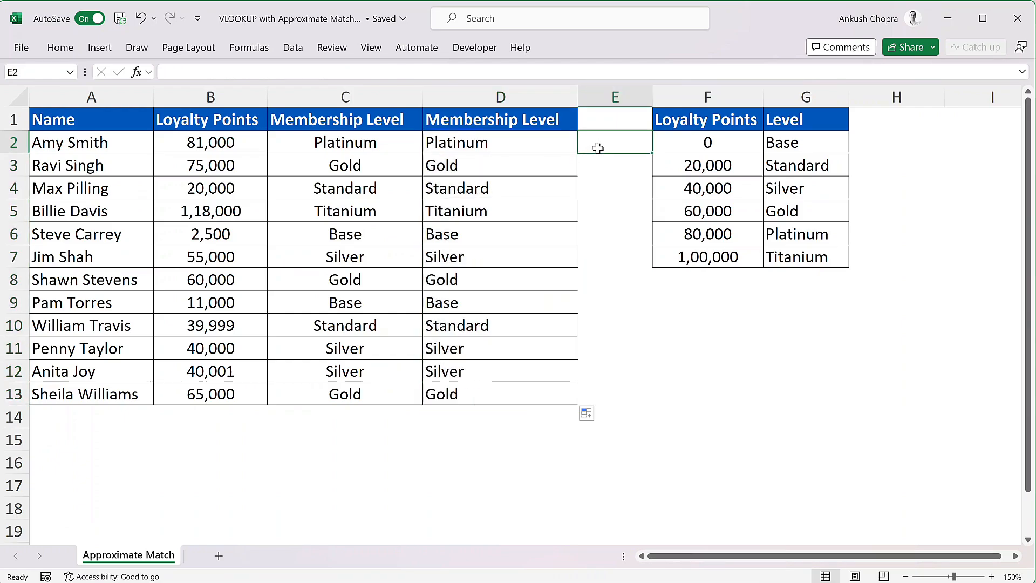